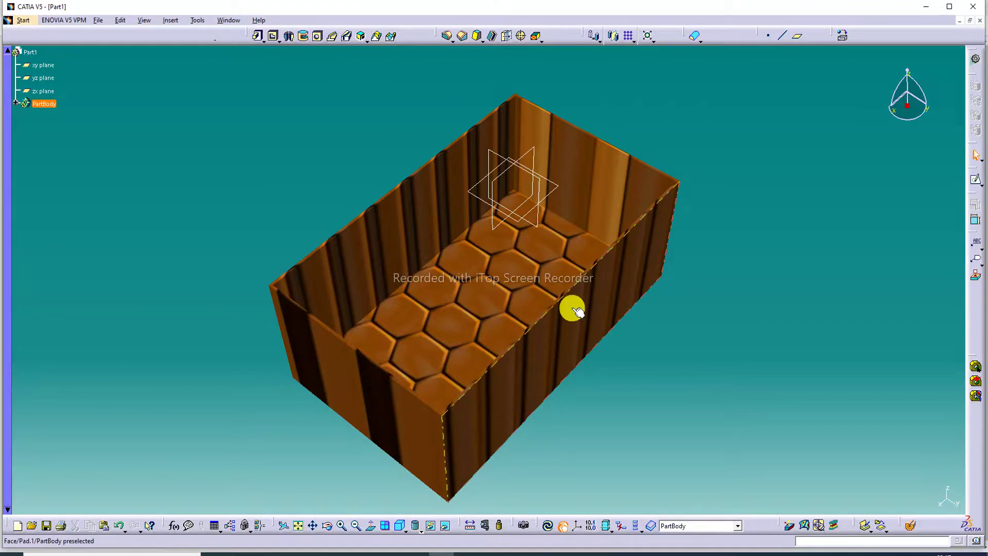
- Fit, zoom out and orbit the box to look at its hexagon floor
middle_drag(638, 148, 530, 203)
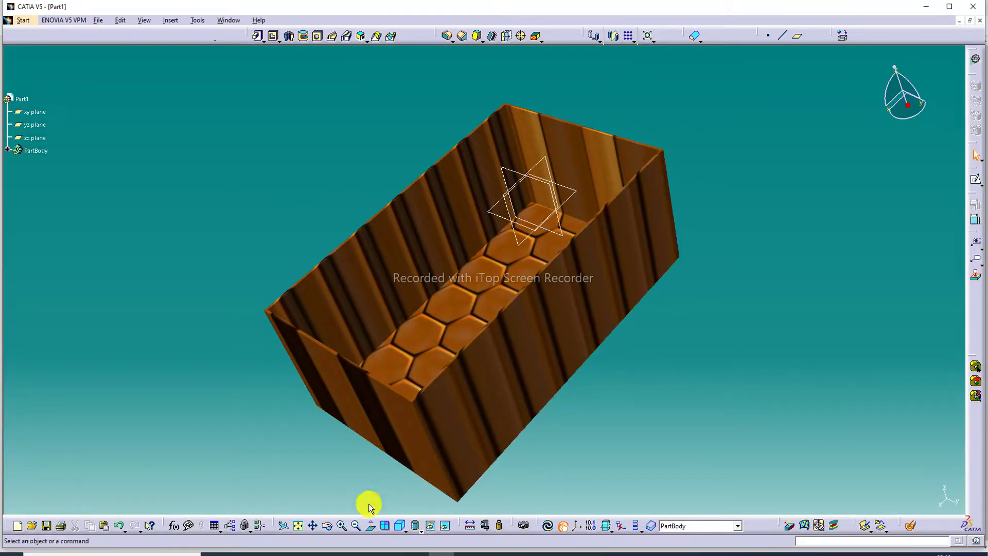
click(296, 526)
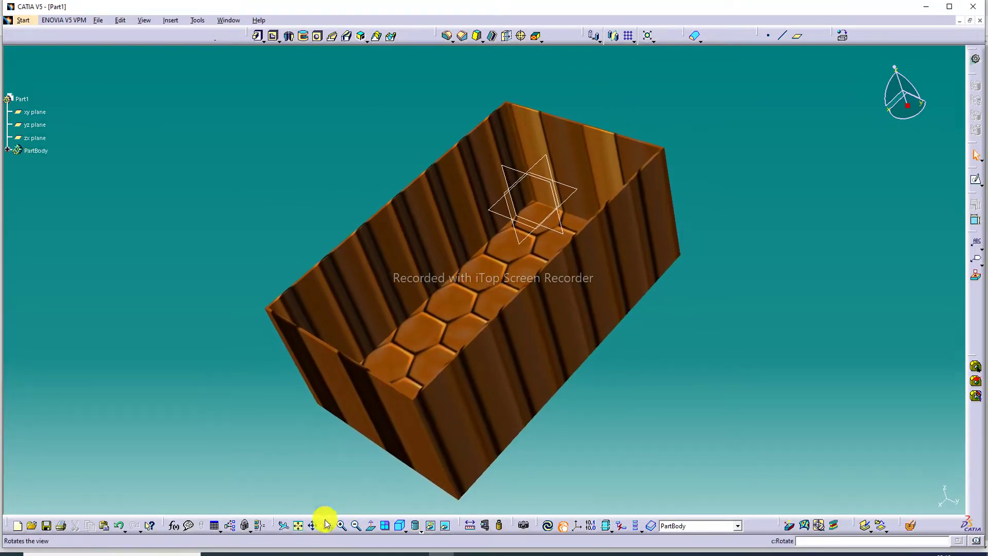
click(355, 526)
middle_drag(630, 116, 661, 232)
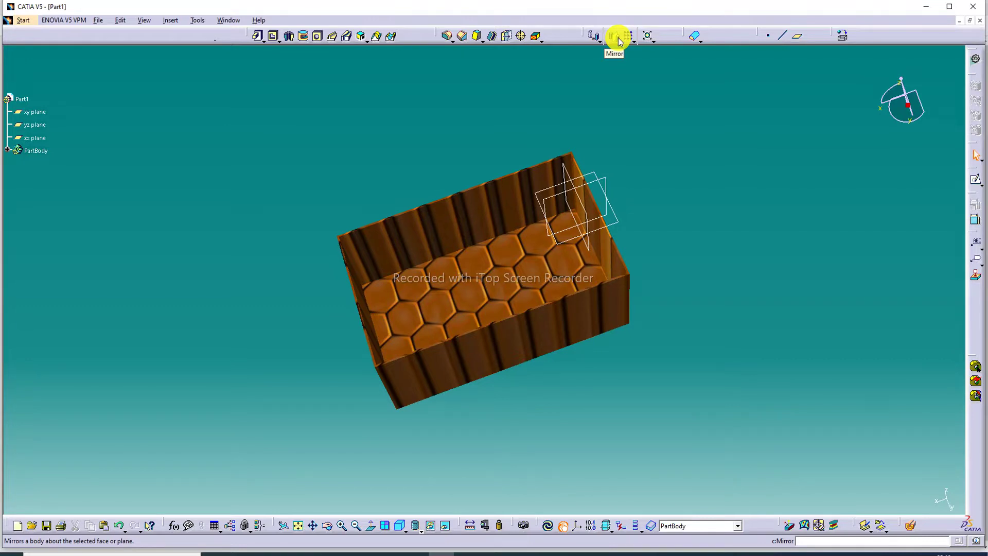
middle_drag(644, 211, 738, 227)
middle_drag(553, 234, 308, 313)
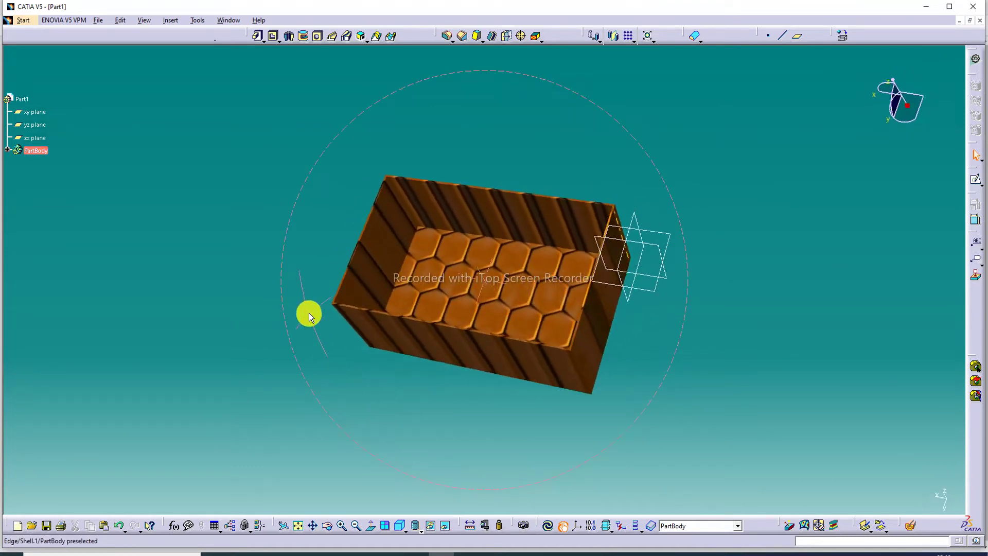
middle_drag(535, 163, 482, 236)
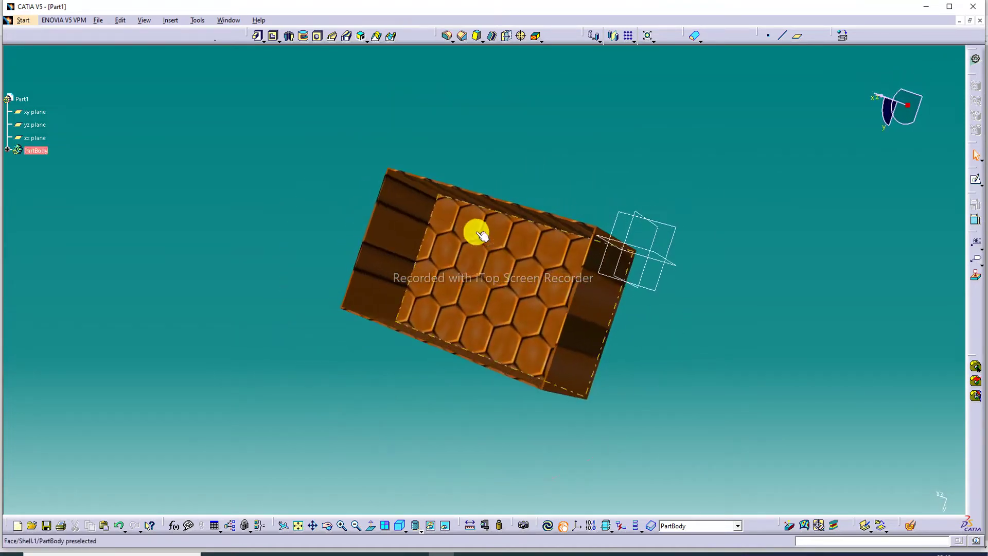
- Mirror the box across its end face (Pad.1\Face.1) to double its length
click(614, 37)
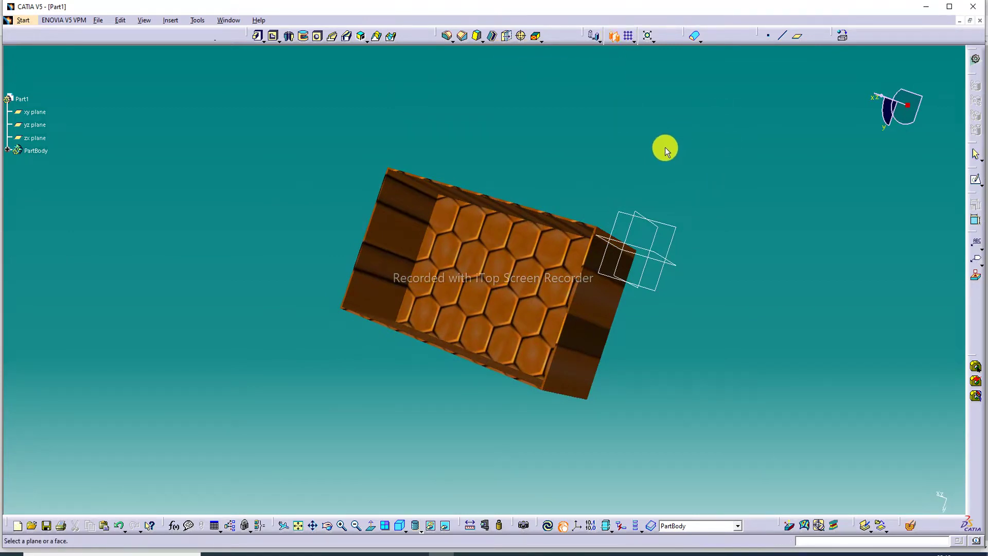
middle_drag(644, 163, 514, 236)
middle_drag(587, 198, 498, 254)
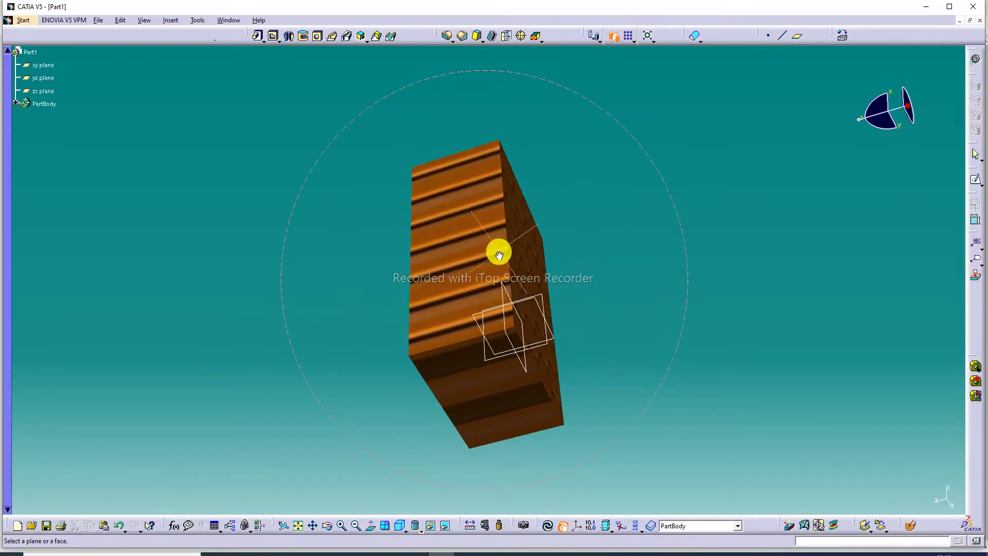
click(535, 255)
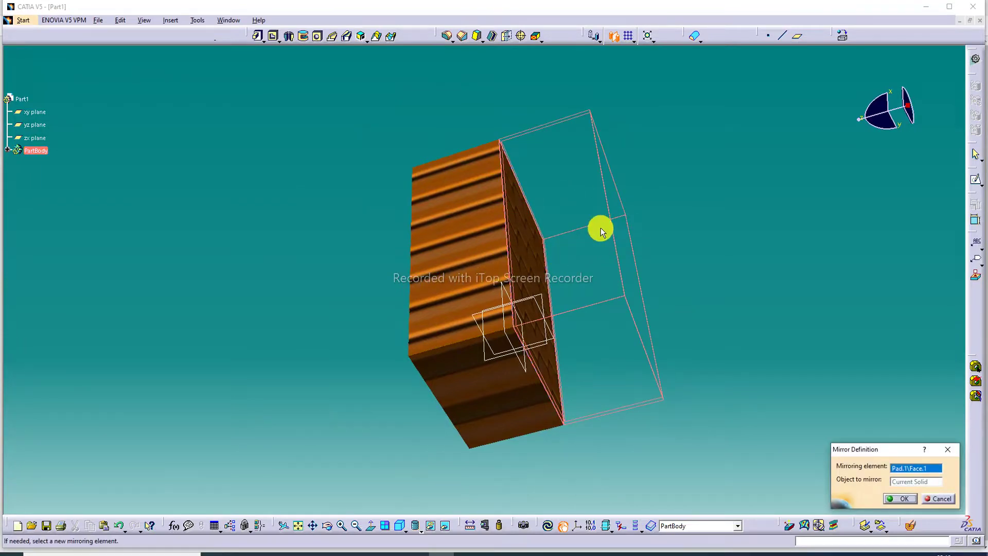
middle_drag(604, 228, 636, 287)
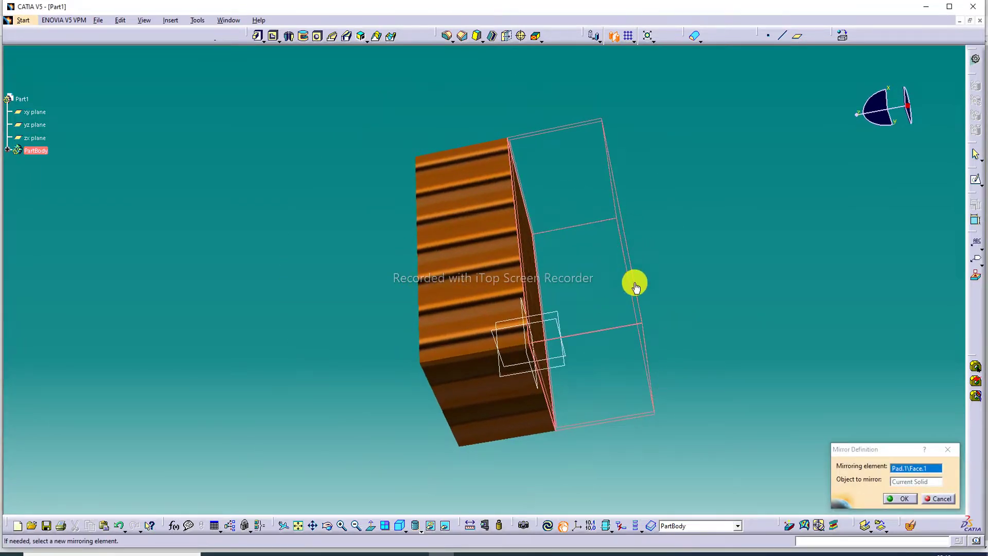
click(904, 499)
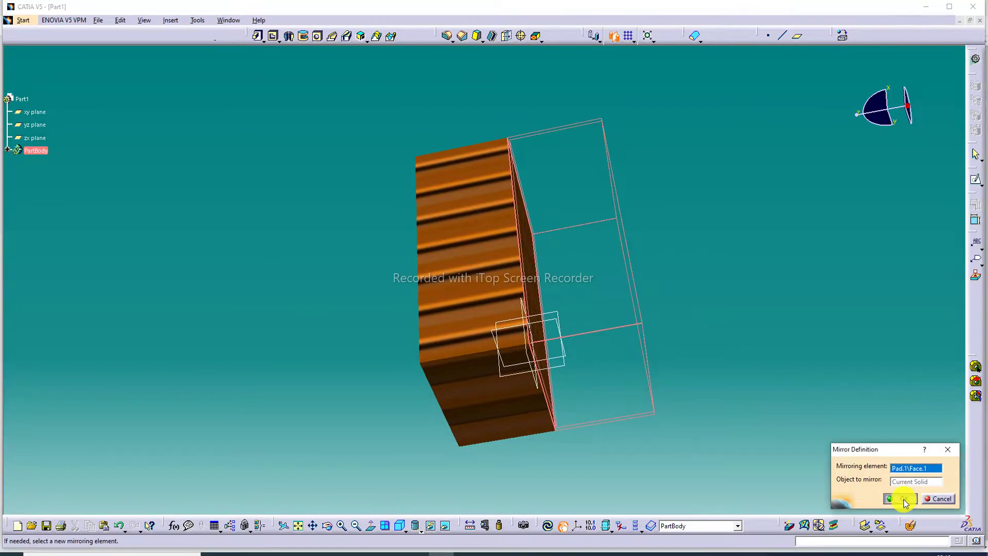
middle_drag(635, 239, 567, 216)
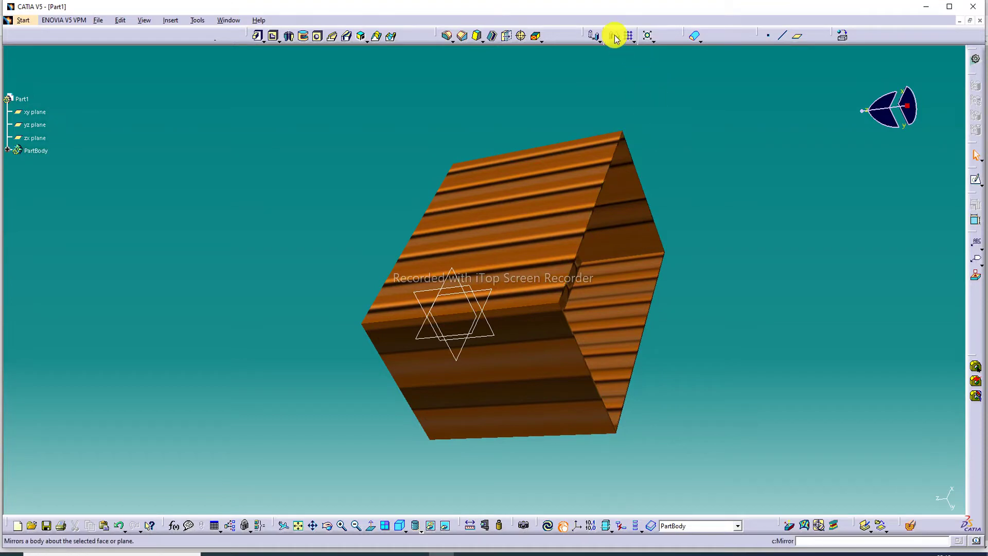
- Undo the Mirror feature and orbit the restored single hexagon-floored box
middle_drag(611, 227, 722, 287)
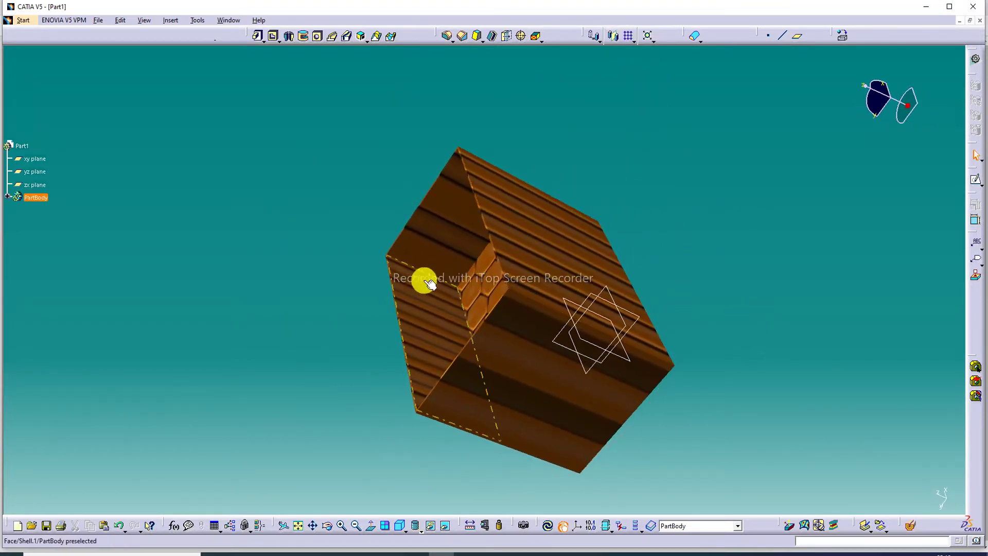
middle_drag(485, 276, 471, 369)
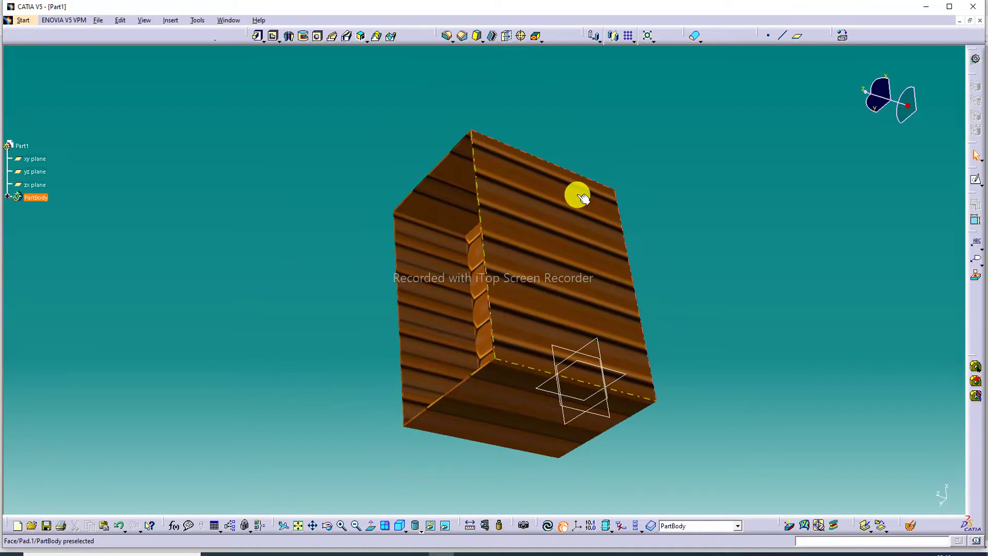
click(118, 527)
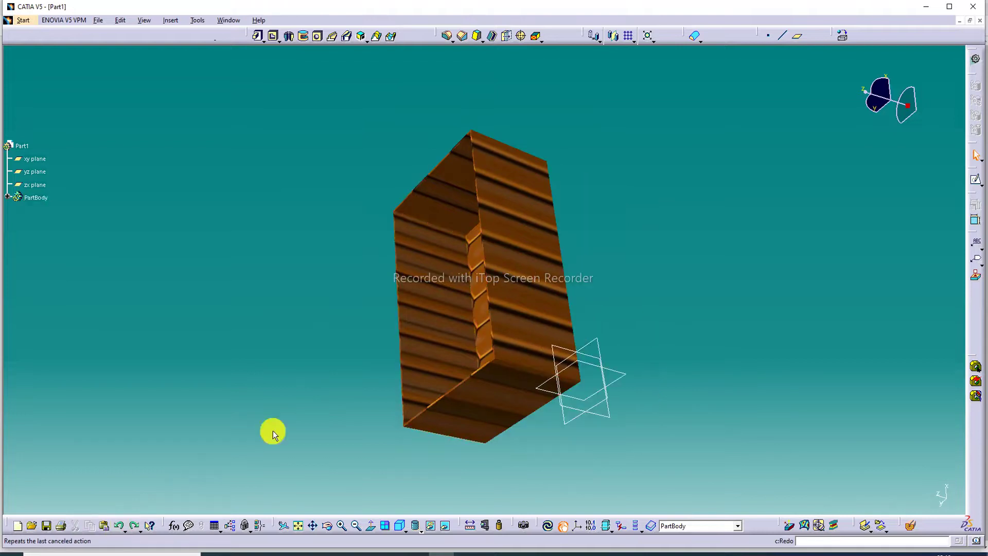
middle_drag(632, 225, 719, 267)
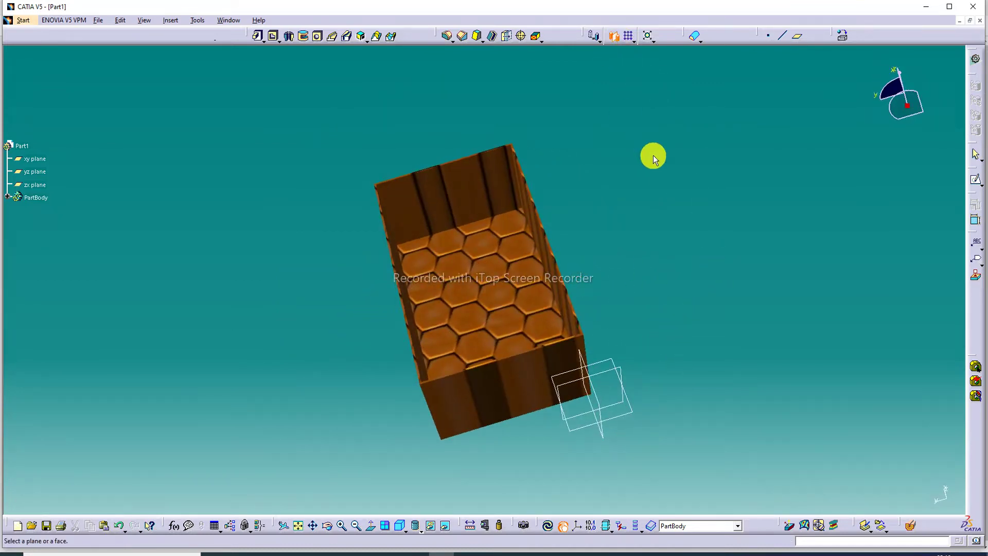
- Mirror the box across its end face (Pad.1\Face.1)
mouse_move(595, 288)
middle_down()
mouse_move(558, 313)
mouse_move(433, 342)
mouse_move(579, 308)
mouse_move(514, 350)
mouse_move(587, 297)
middle_up()
click(563, 252)
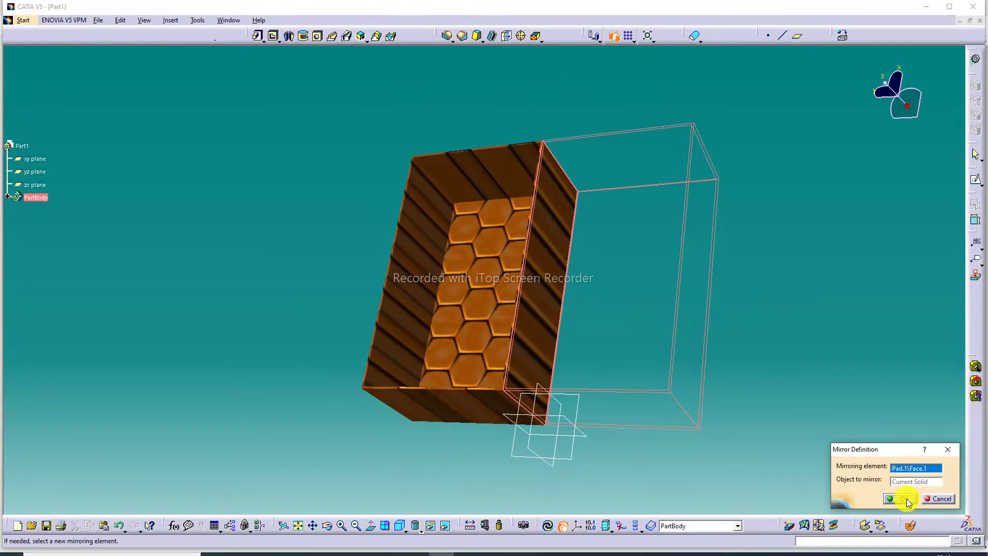
click(905, 498)
middle_drag(654, 292, 662, 256)
- Mirror the doubled box across its long side face (Pad.1\Face.2) and fit all in view
middle_drag(690, 205, 566, 391)
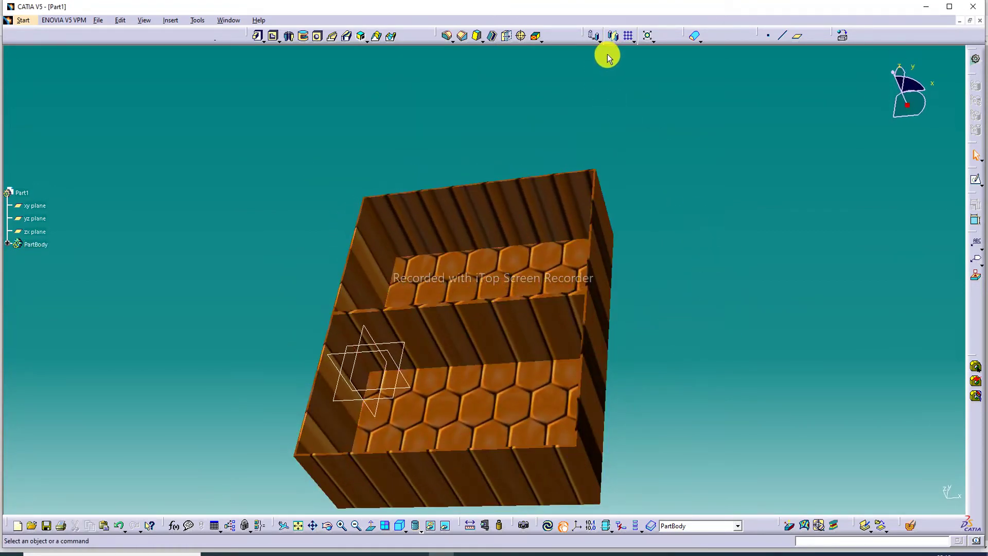
click(600, 315)
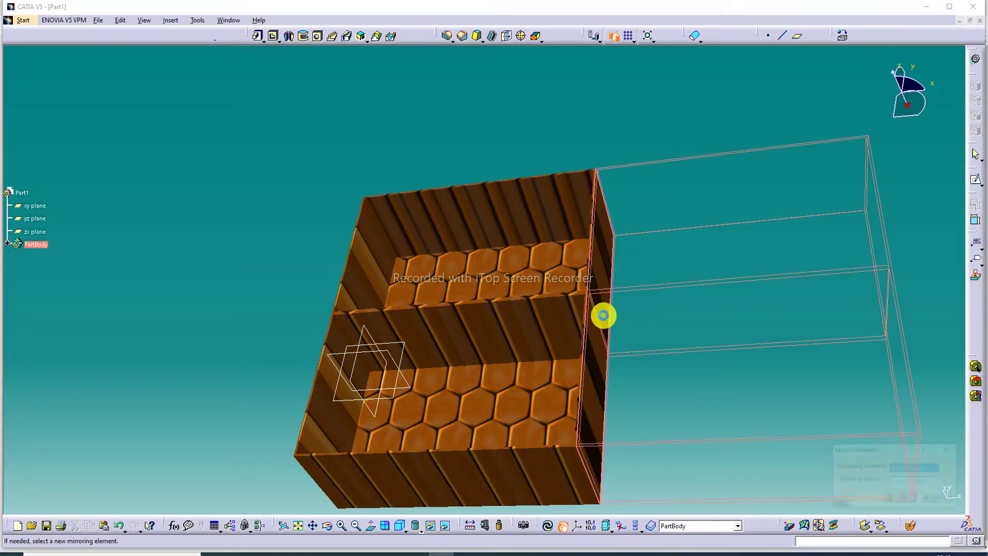
click(900, 499)
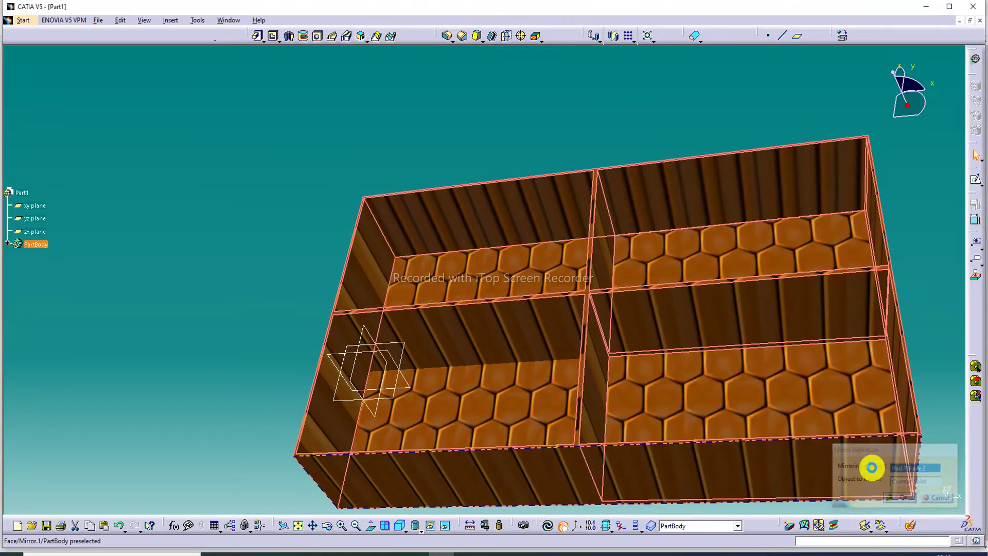
click(298, 525)
middle_drag(558, 276, 477, 273)
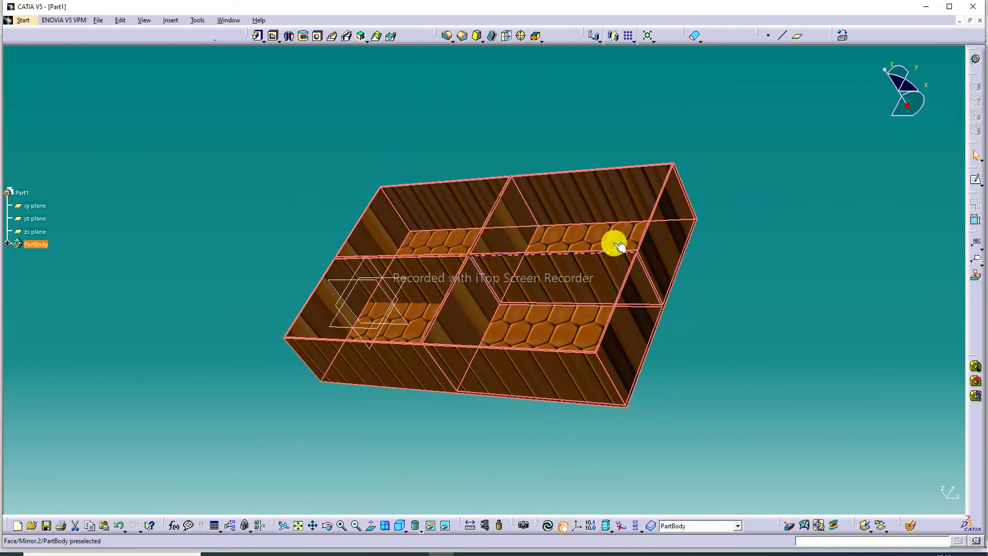
click(613, 38)
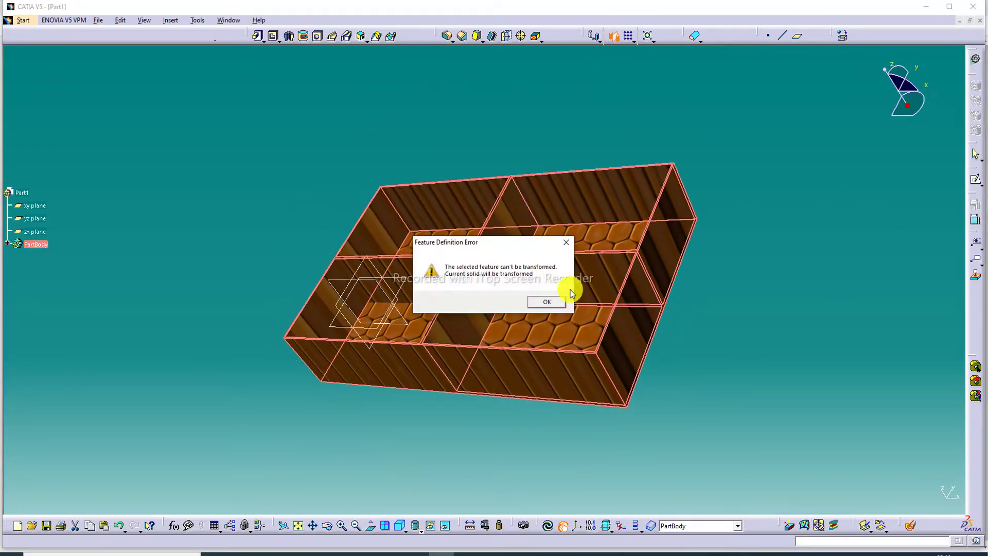
click(572, 241)
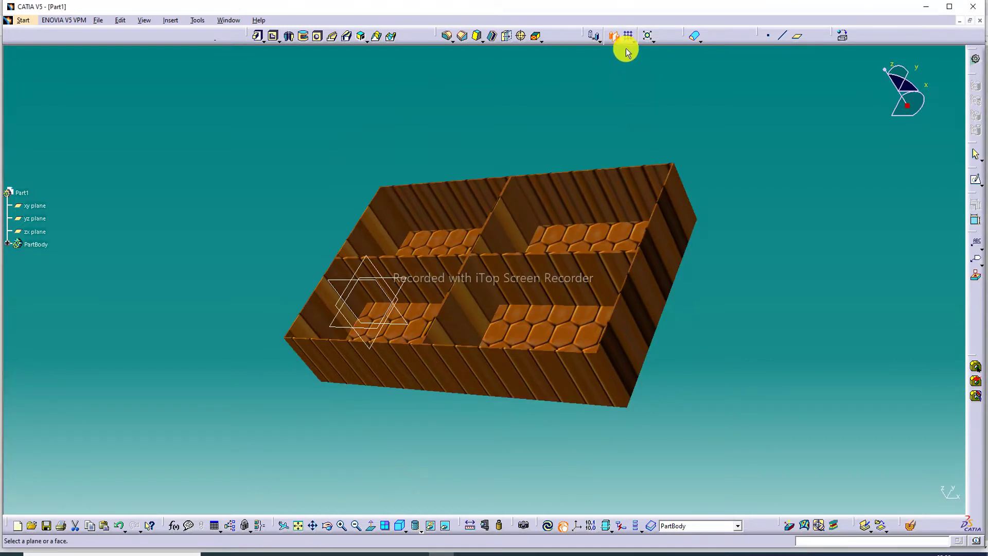
- Mirror the tray across its end face (Mirror.2\Face.3) to lengthen it
click(663, 234)
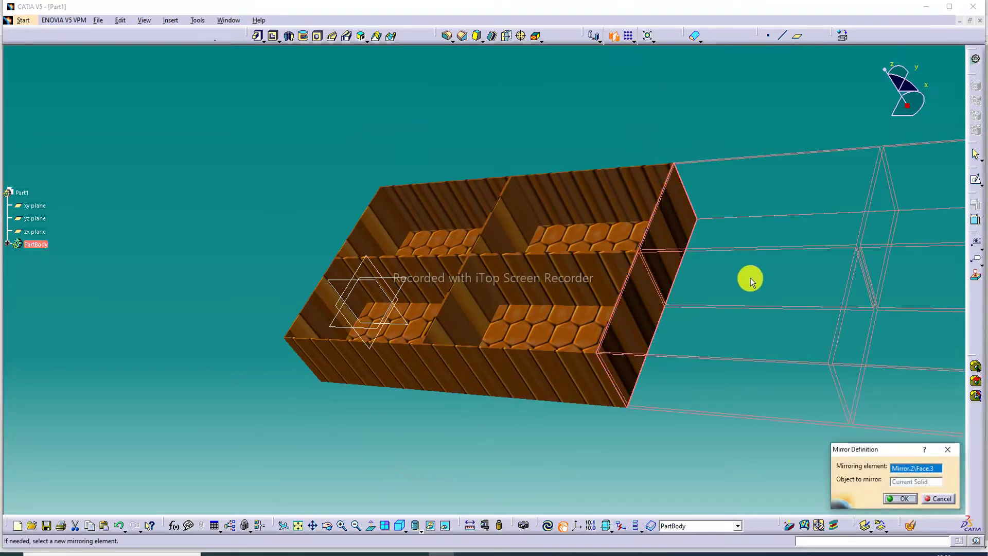
click(299, 525)
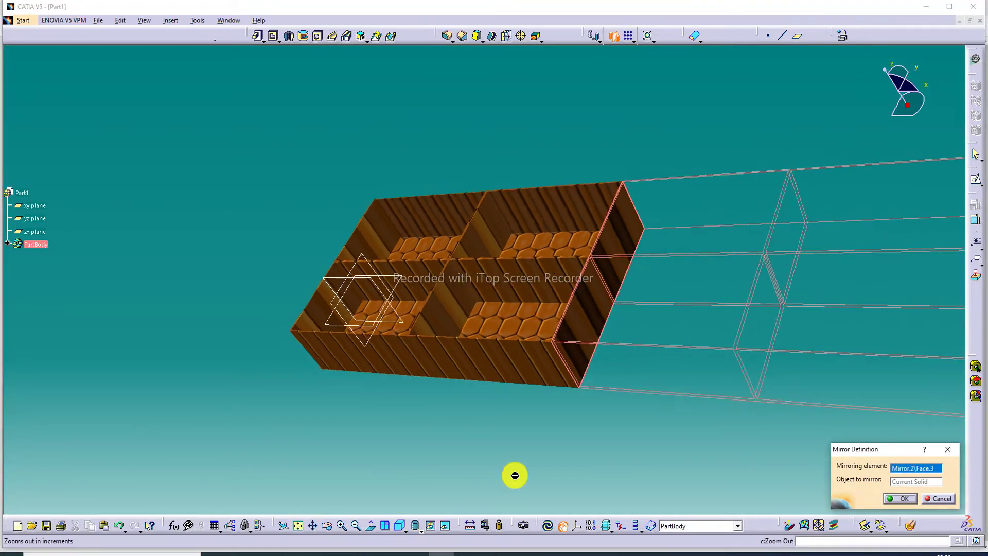
click(900, 498)
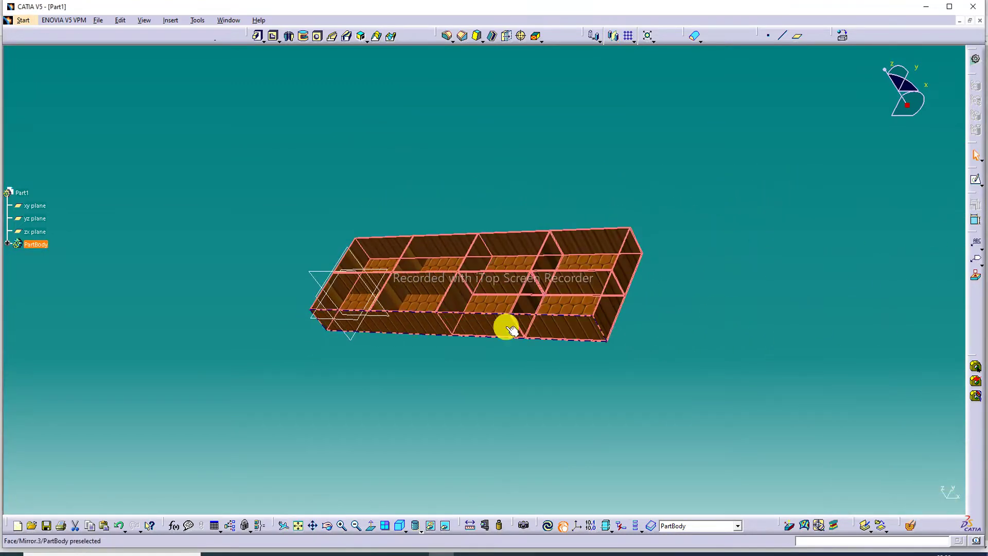
middle_drag(490, 315, 490, 393)
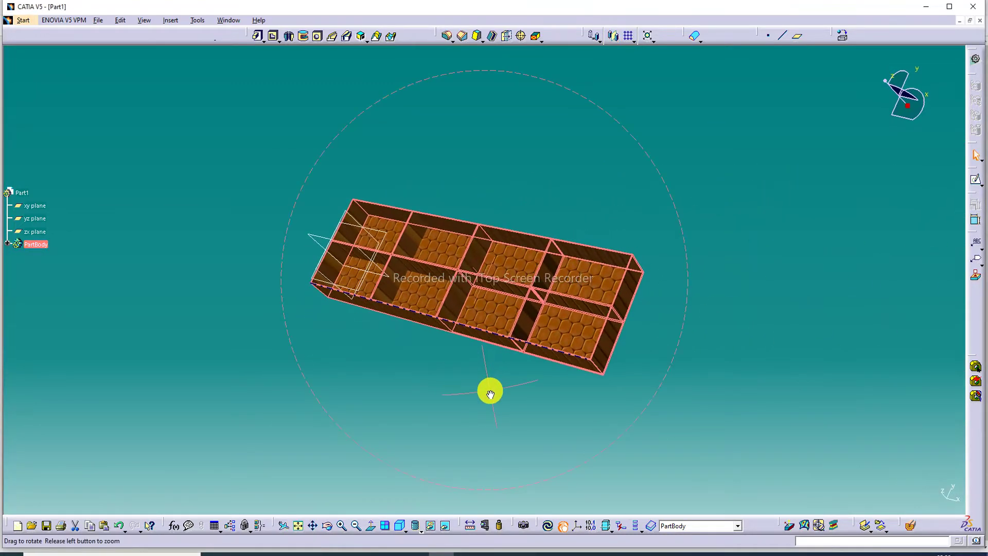
- Mirror the tray across its long side face (Mirror.1\Face.4), dismissing the transformation error
click(611, 41)
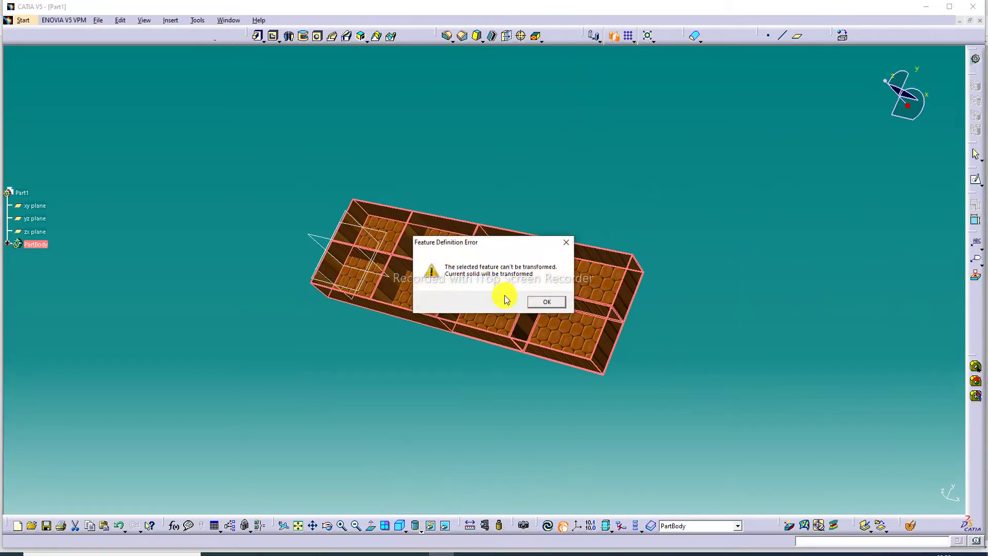
click(545, 304)
middle_drag(505, 364, 494, 311)
click(496, 313)
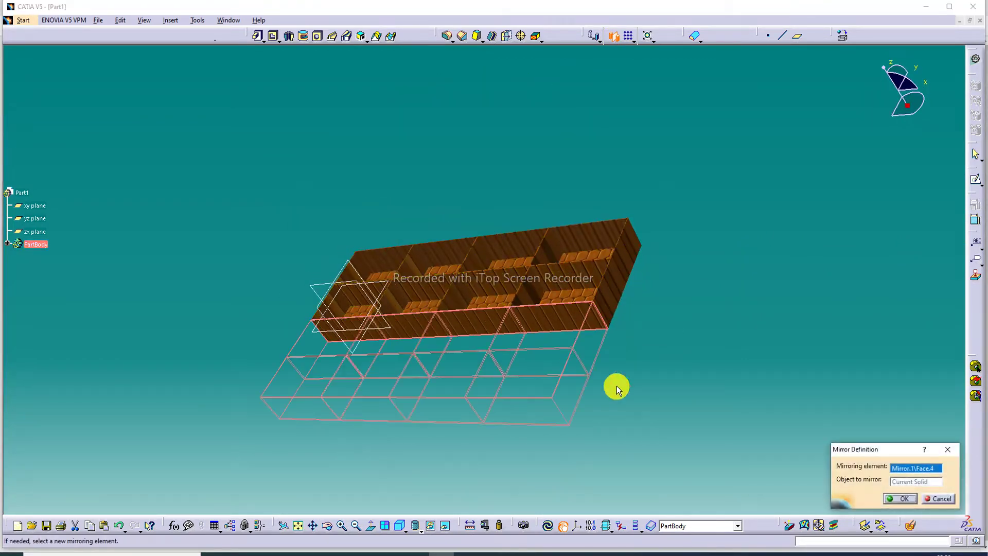
click(895, 499)
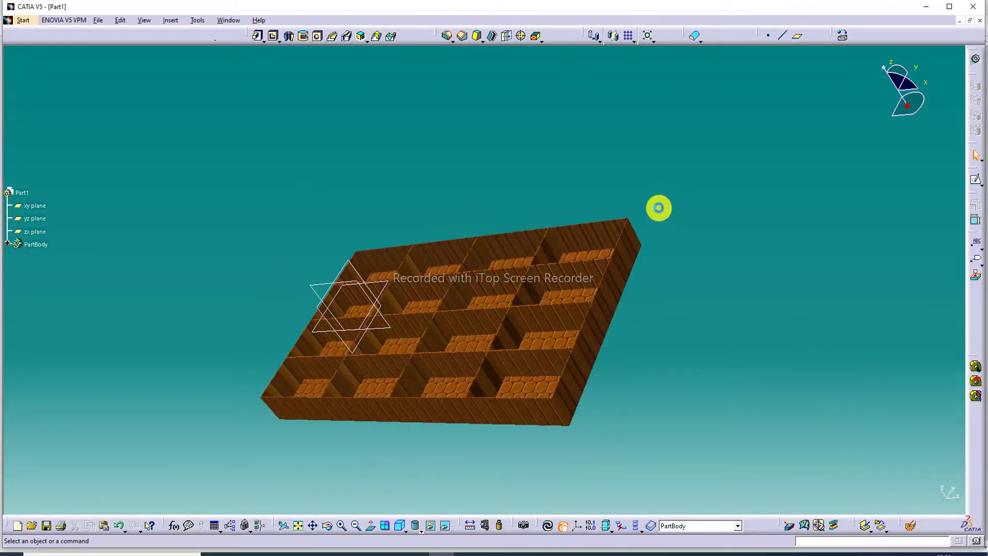
middle_drag(490, 195, 275, 213)
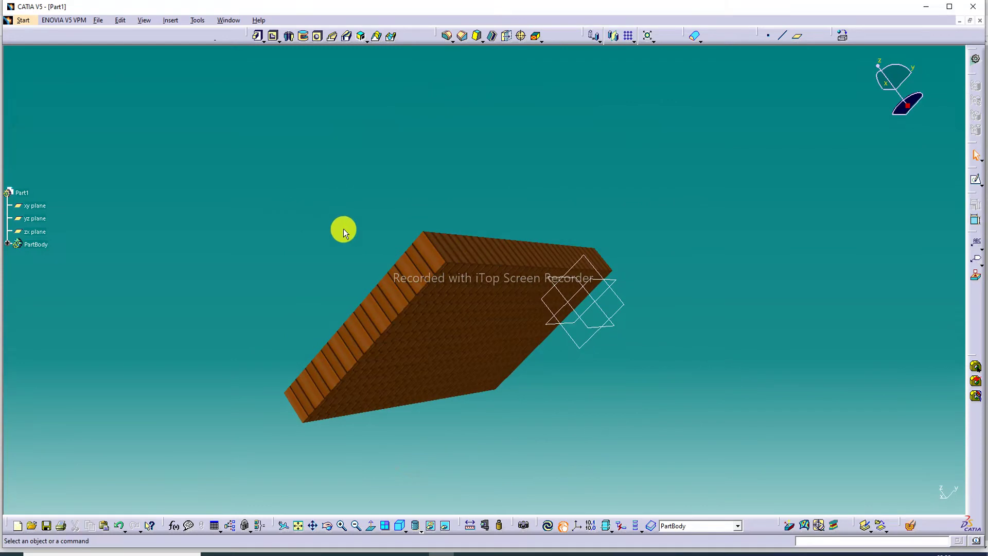
- Create Mirror.5 across face Pad.1\Face.5 and orbit to inspect the enlarged grid
click(613, 36)
click(497, 314)
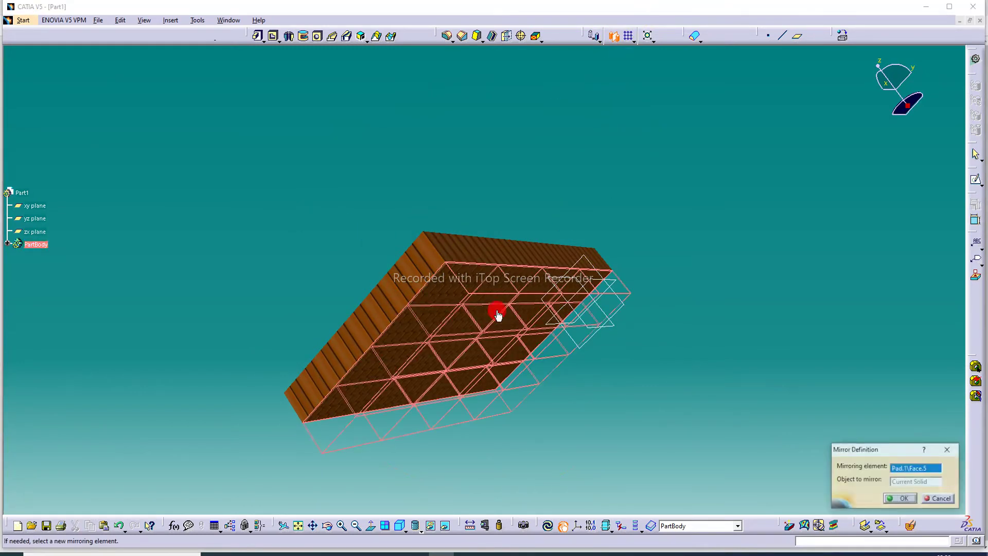
click(904, 500)
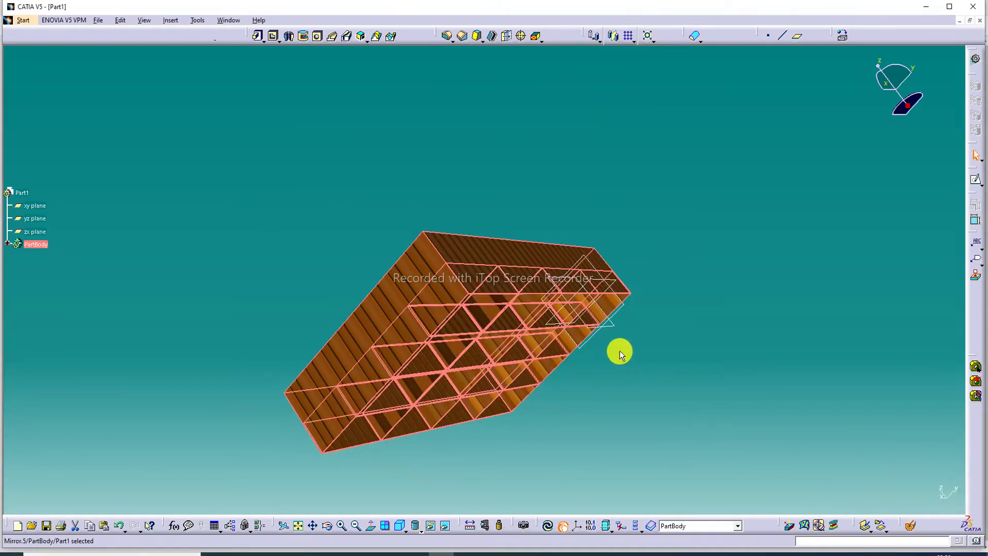
click(640, 375)
middle_drag(652, 315, 462, 72)
middle_drag(814, 343, 717, 259)
middle_drag(722, 222, 418, 154)
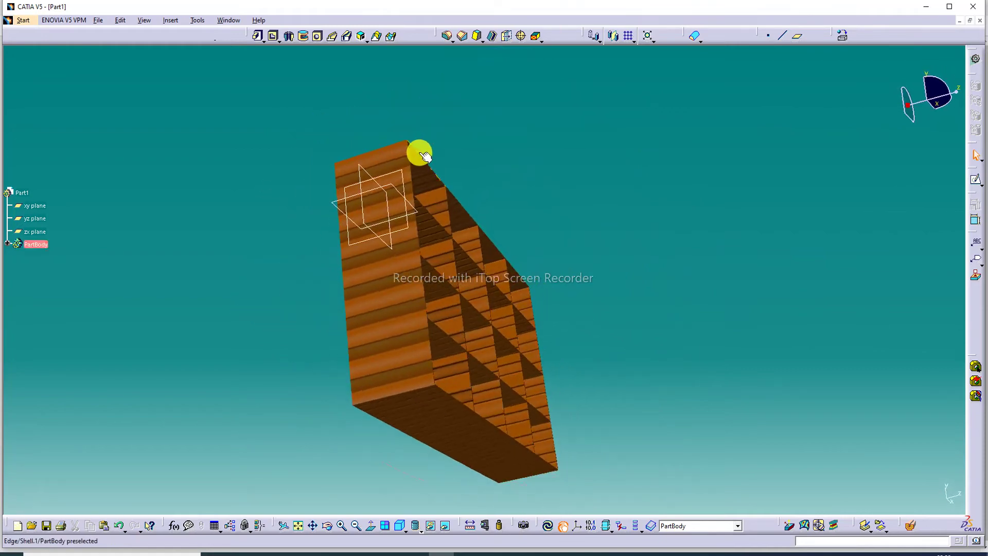
- Undo Mirror.5 and orbit to see the compartments from above
click(120, 525)
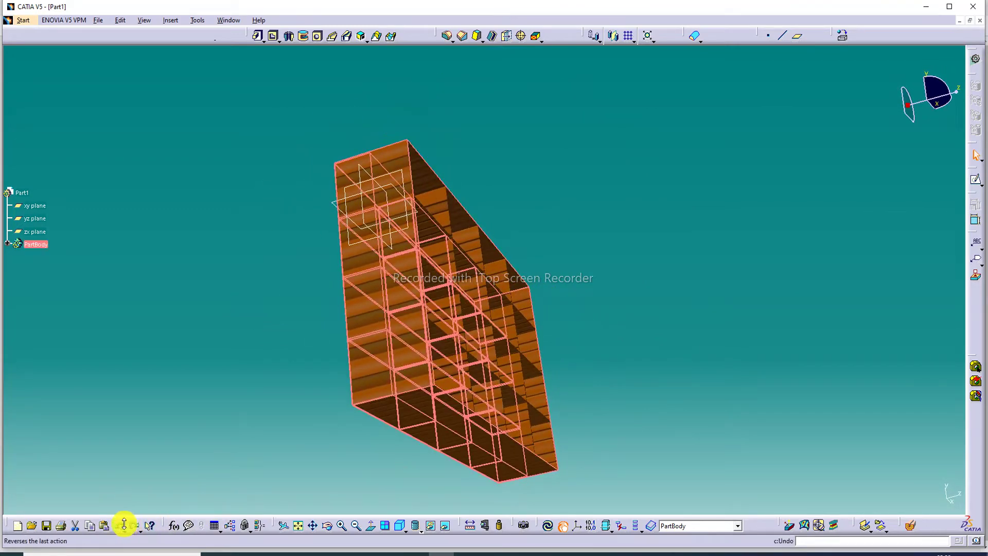
click(119, 525)
middle_drag(295, 314, 253, 321)
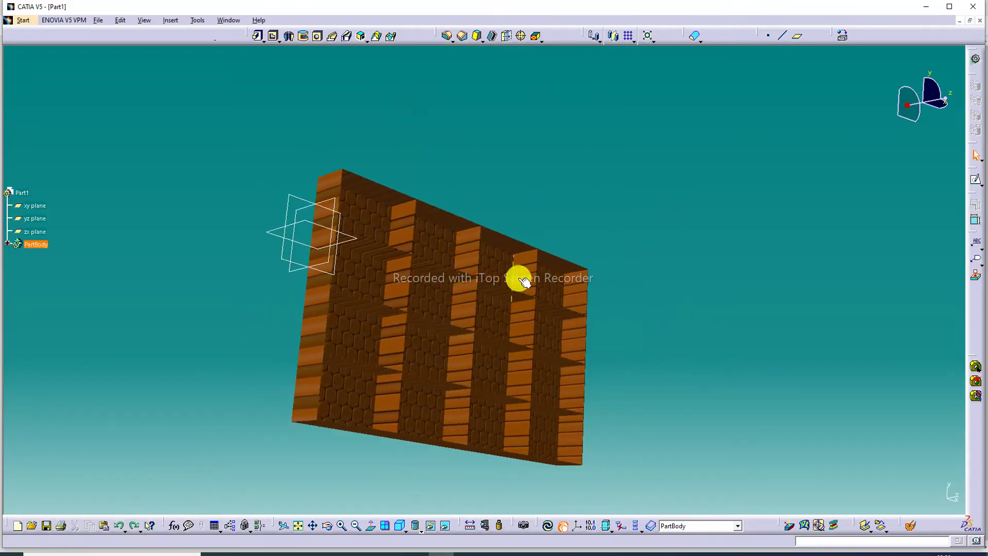
middle_drag(687, 376, 589, 109)
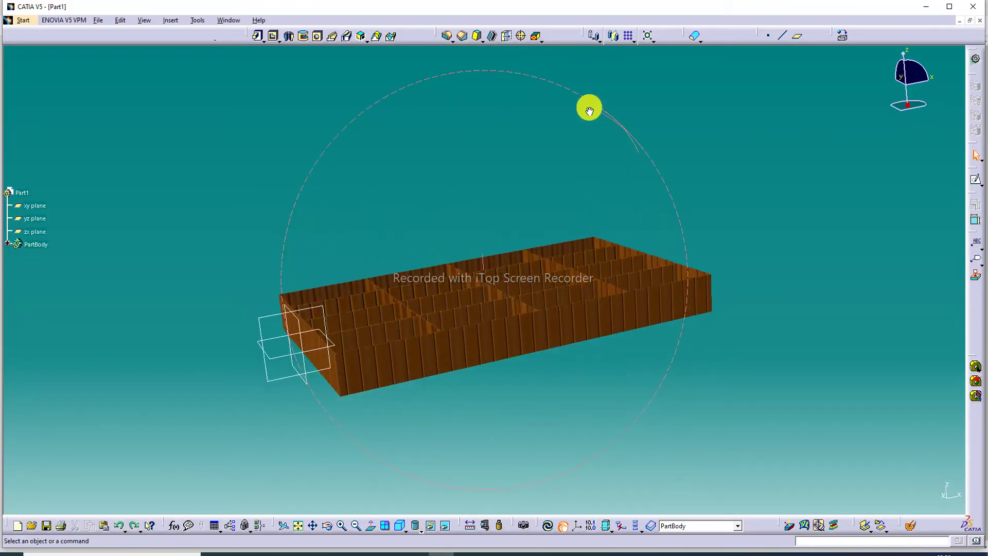
middle_drag(615, 266, 588, 313)
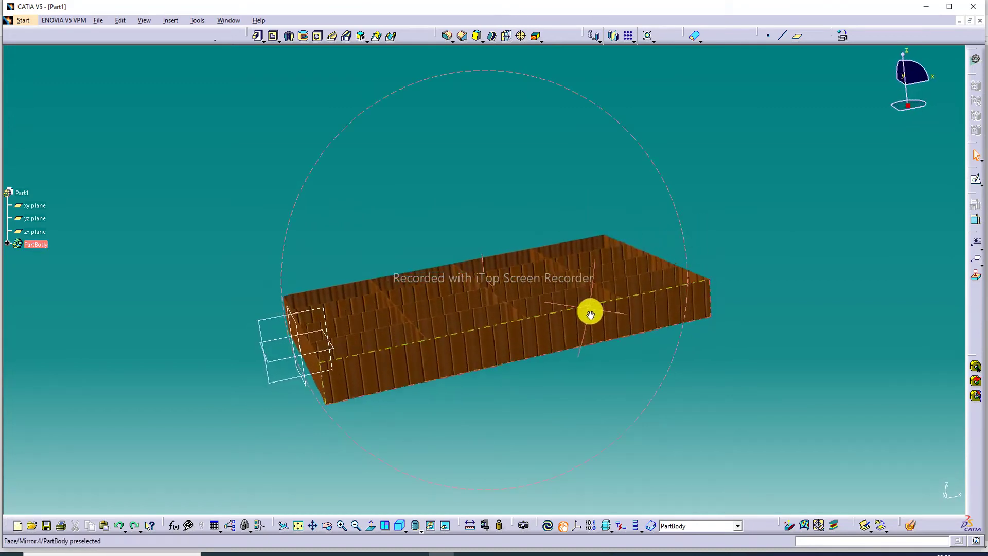
- Fit the tray in view and zoom in and out to inspect the compartments
click(299, 525)
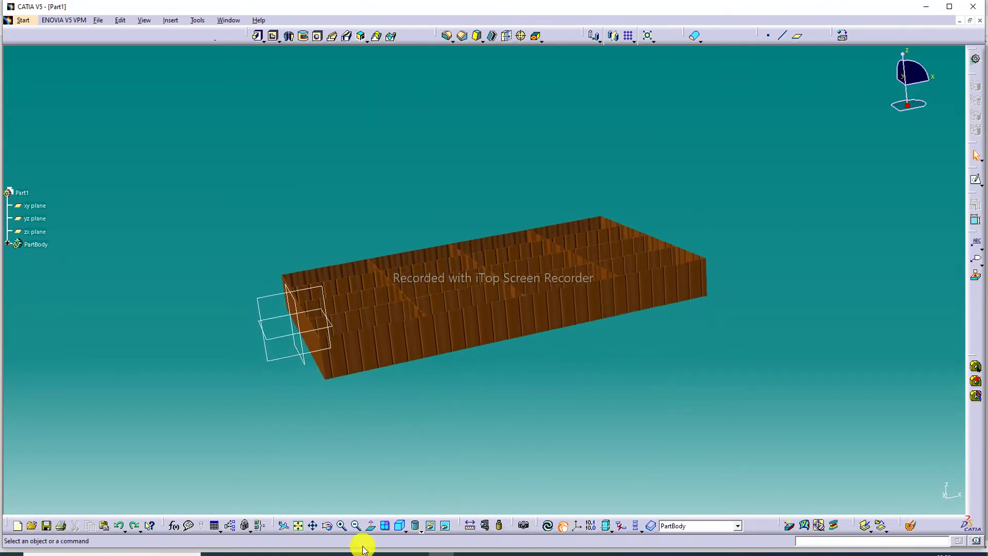
click(342, 525)
middle_drag(481, 268, 545, 414)
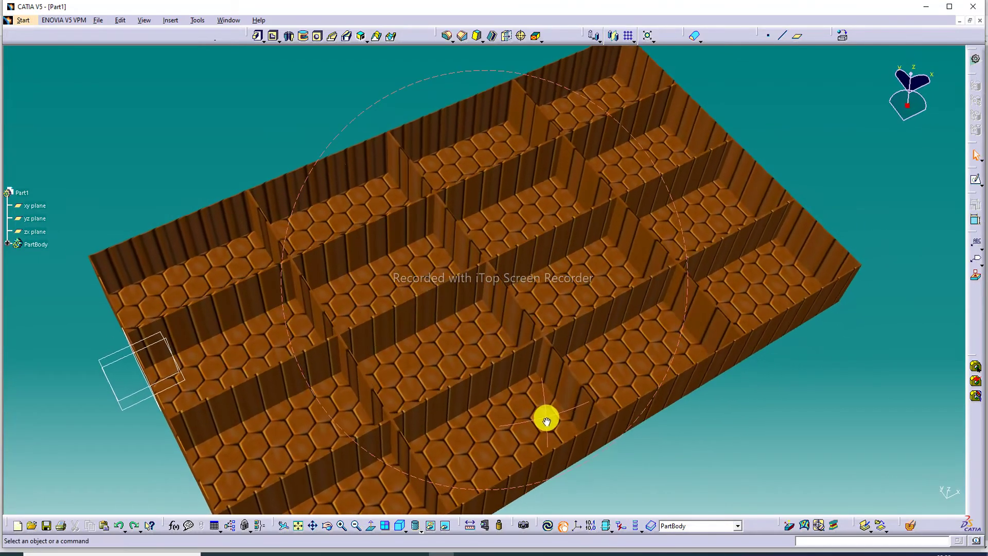
click(356, 525)
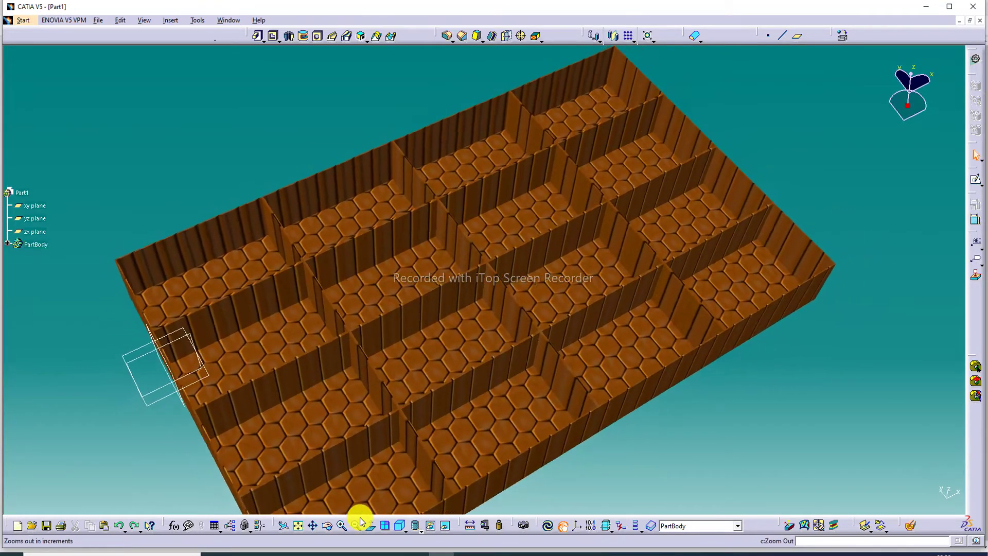
middle_drag(508, 349, 536, 386)
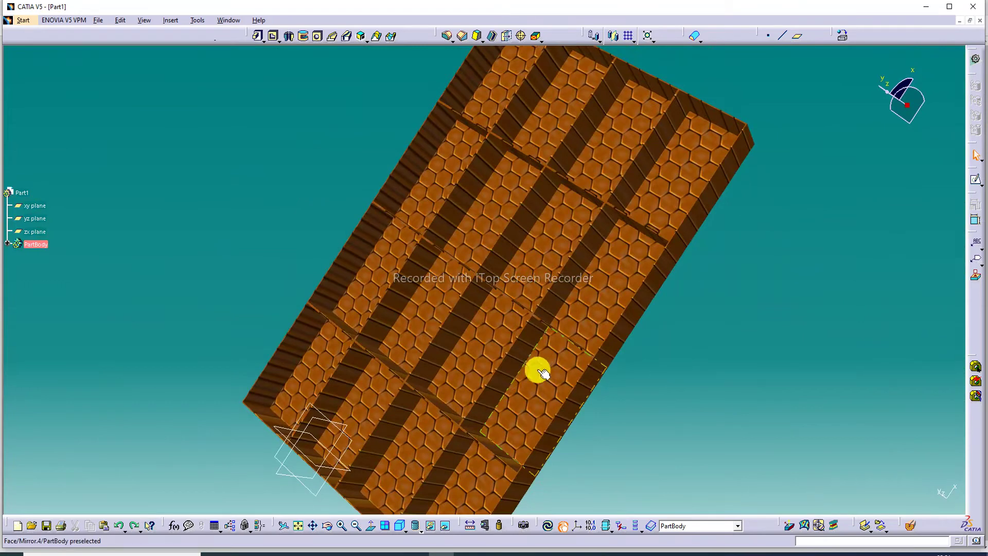
- Undo the three remaining mirrors, then zoom and orbit to inspect the original box's interior
click(121, 525)
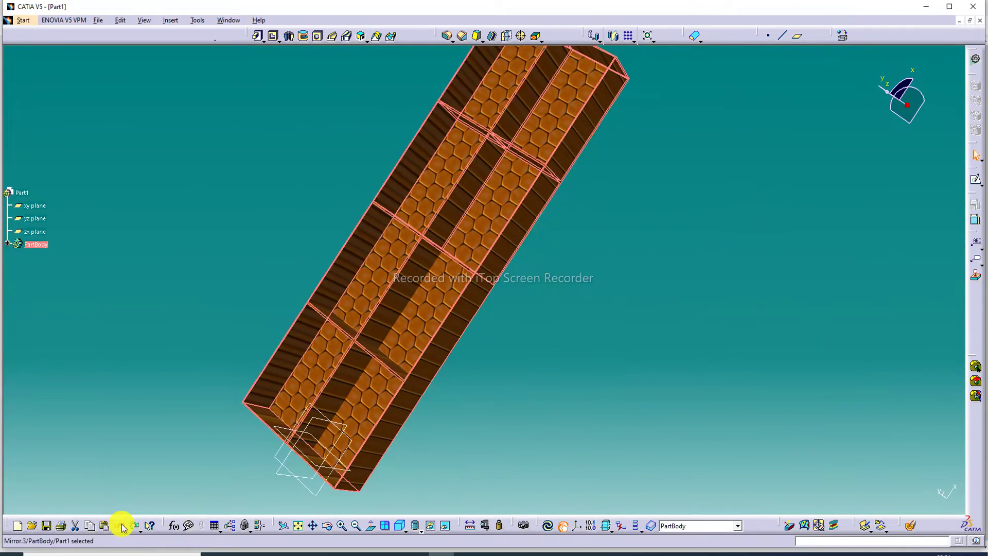
click(120, 525)
click(120, 526)
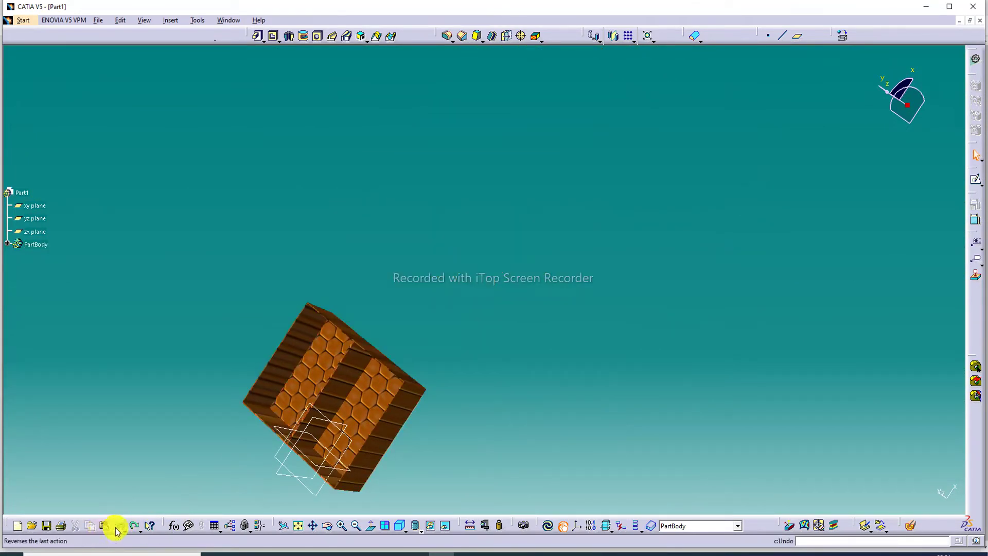
middle_drag(258, 415, 441, 374)
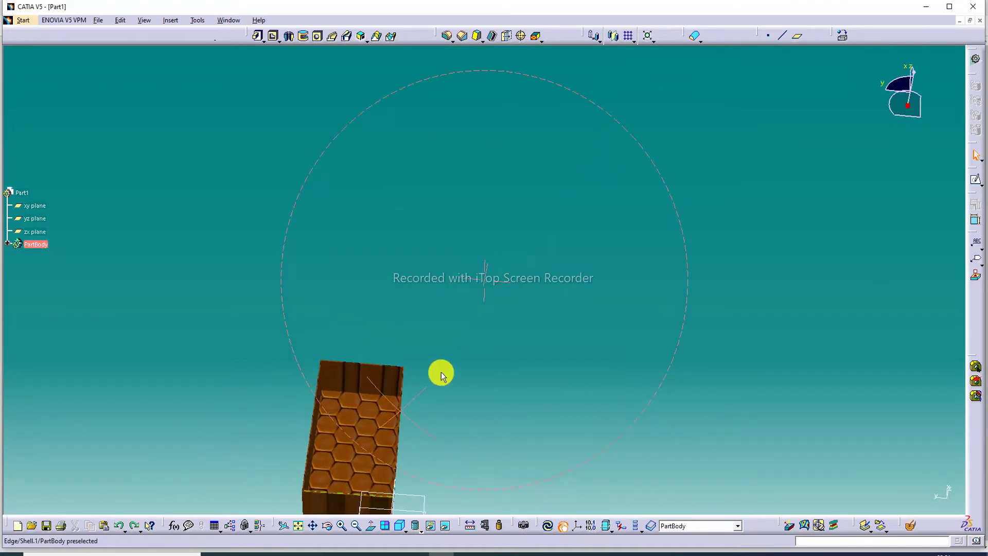
click(341, 526)
click(299, 525)
middle_drag(411, 450, 410, 323)
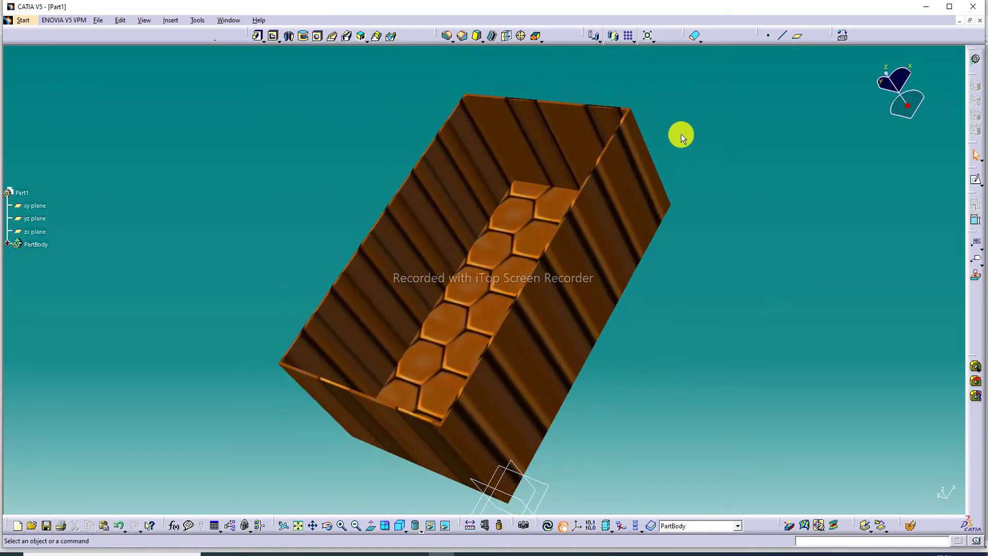
click(614, 38)
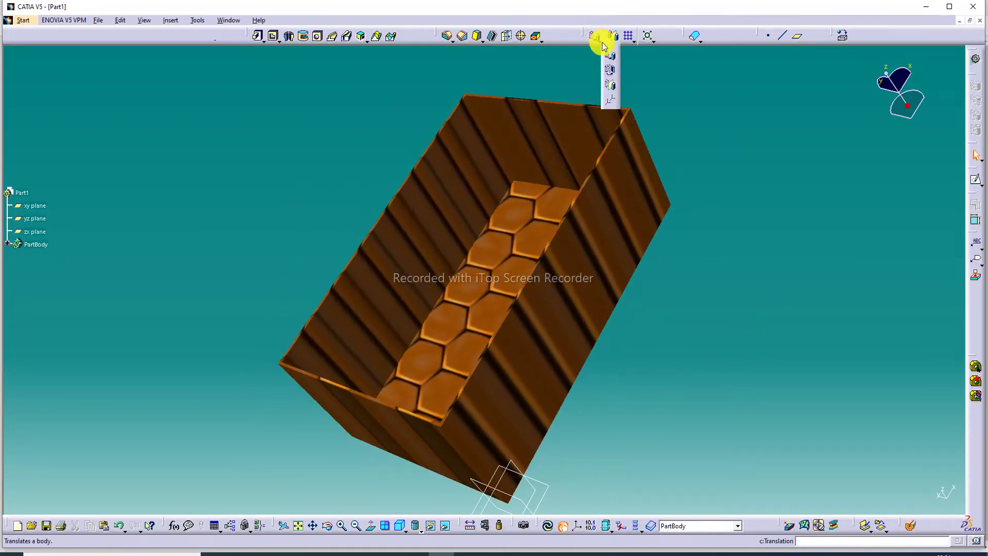
- Flip the box in place with Symmetry about face Shell.1\Face.2, accepting the warning
click(615, 86)
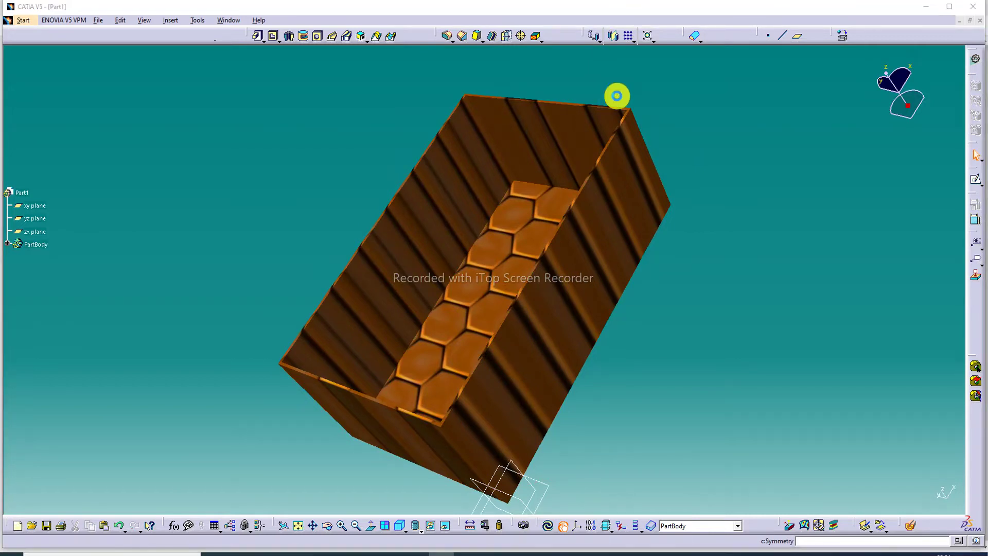
click(525, 304)
middle_drag(704, 222, 496, 132)
click(556, 253)
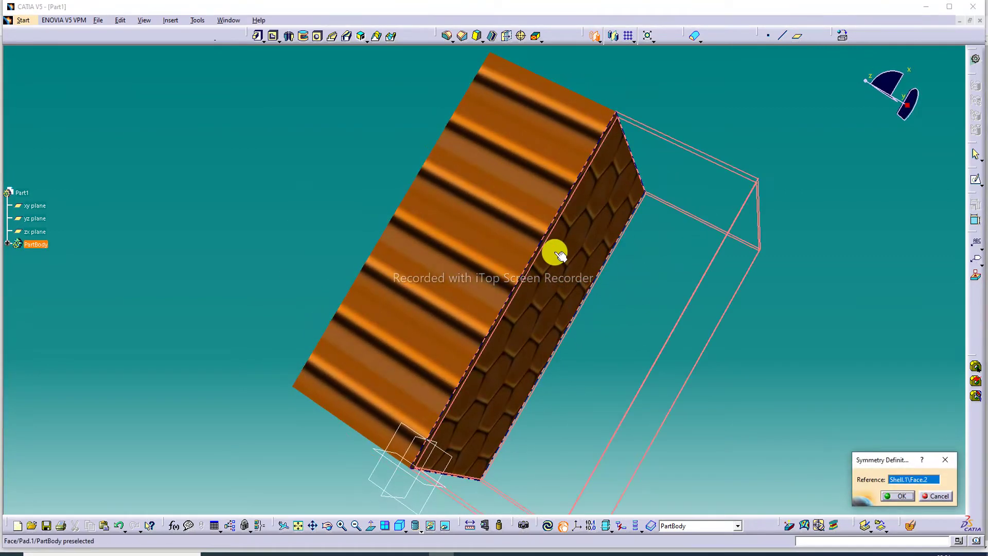
click(898, 496)
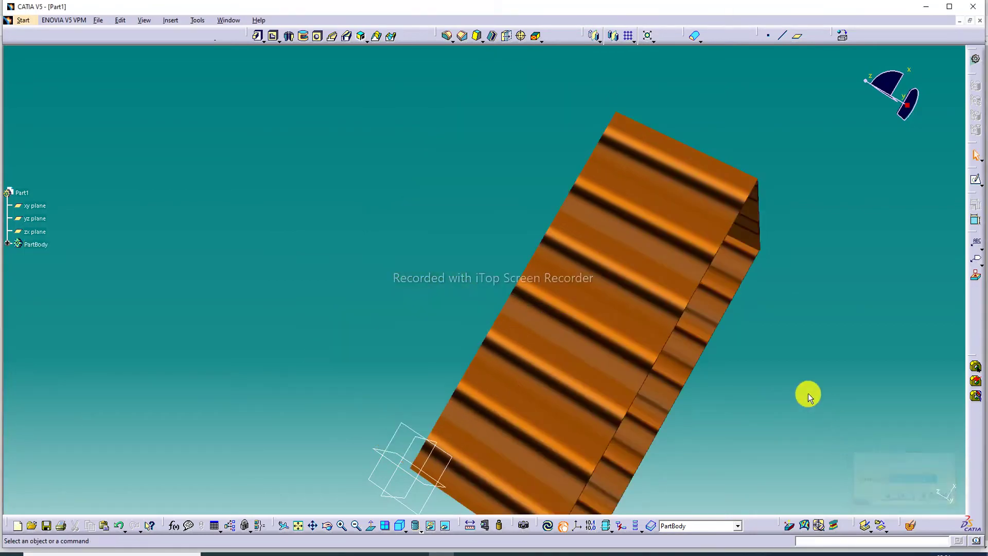
middle_drag(595, 282, 556, 196)
click(614, 37)
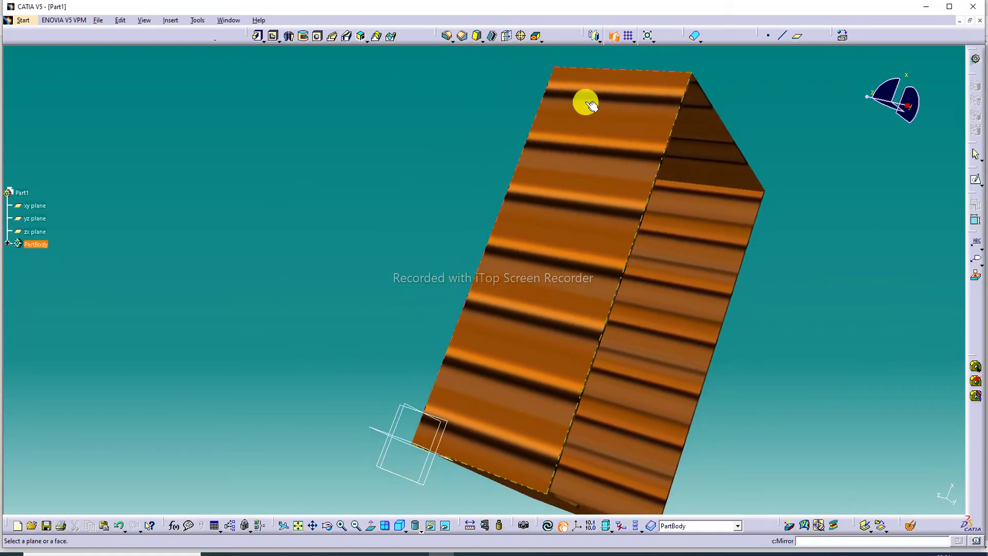
middle_drag(494, 177, 646, 340)
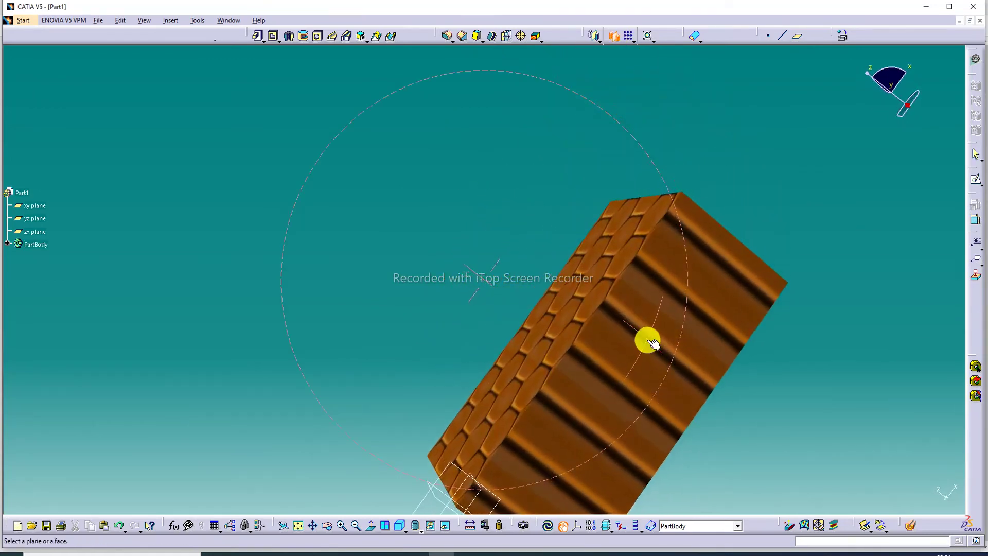
click(574, 310)
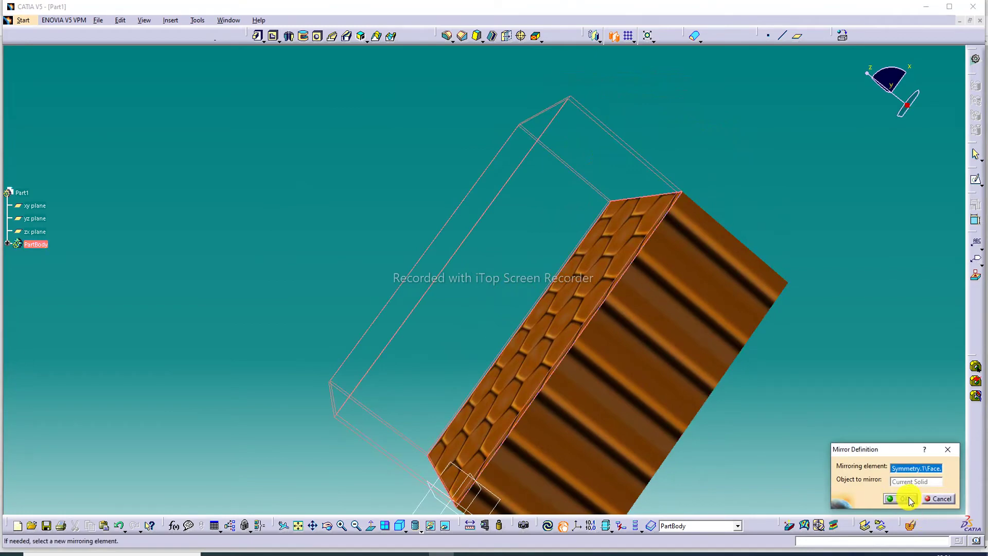
click(909, 500)
middle_drag(719, 359, 758, 256)
click(528, 419)
click(118, 531)
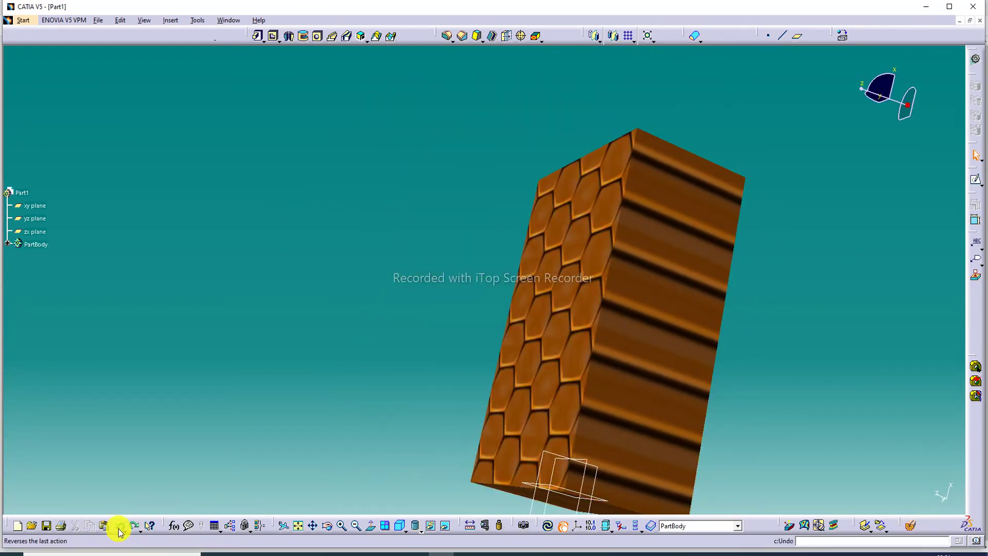
- Apply a second Symmetry about the hex-textured face, accepting the warning, and orbit the result
click(593, 37)
click(538, 303)
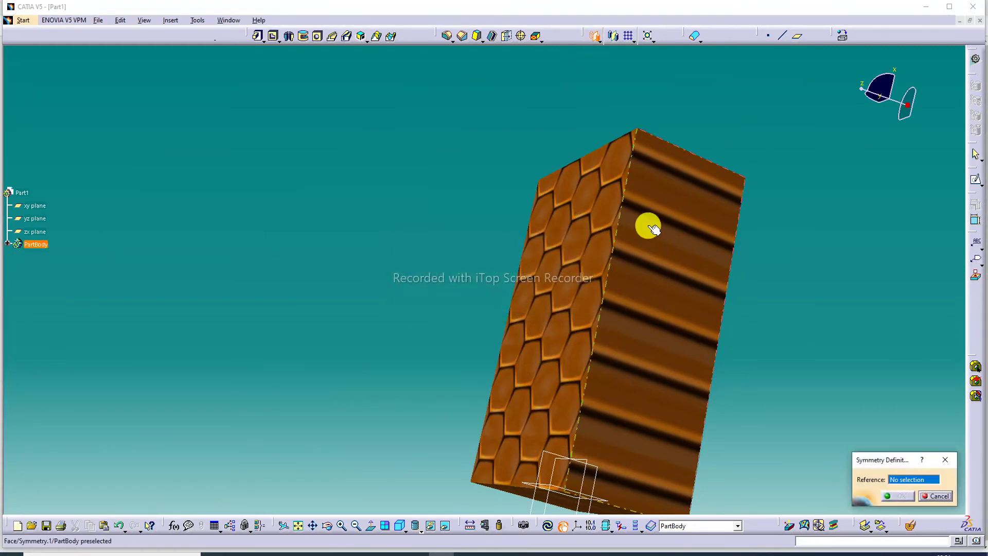
click(593, 227)
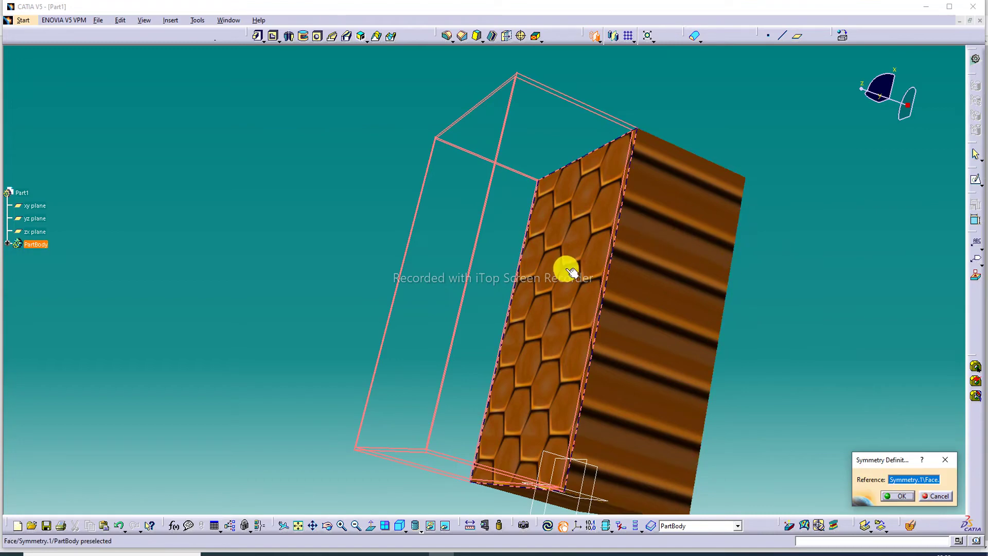
middle_drag(739, 288, 613, 265)
middle_drag(558, 221, 650, 278)
click(898, 495)
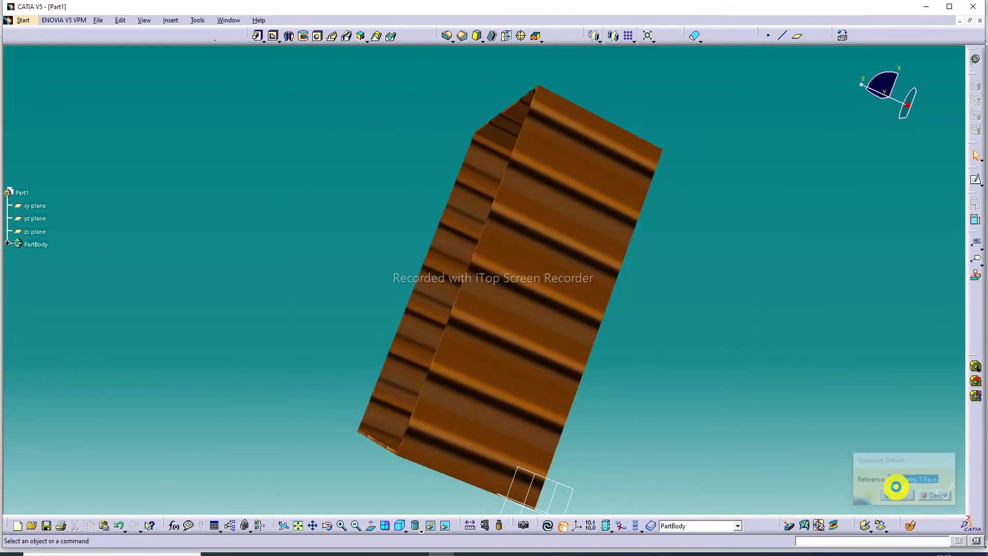
middle_drag(690, 246, 737, 267)
middle_drag(696, 124, 632, 206)
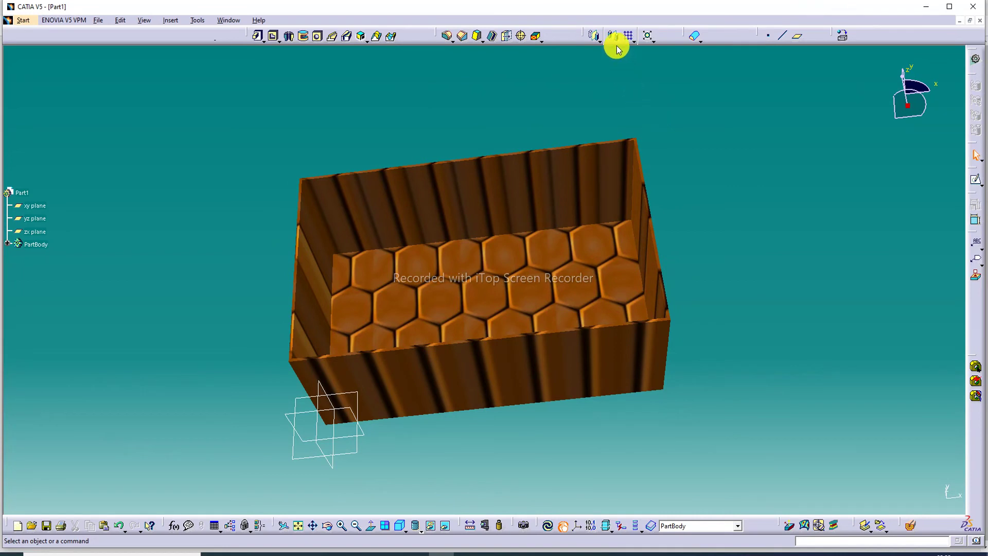
click(573, 149)
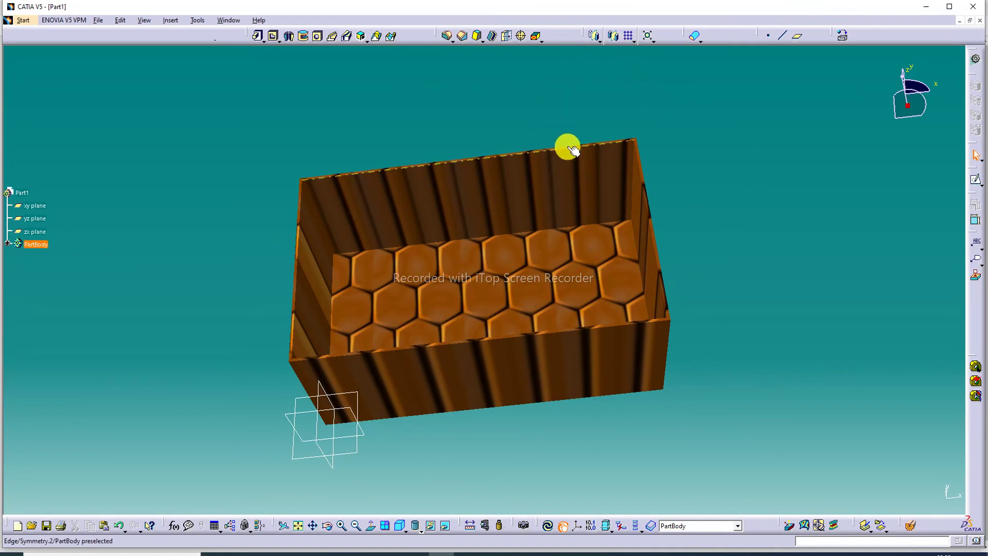
middle_drag(518, 265, 474, 326)
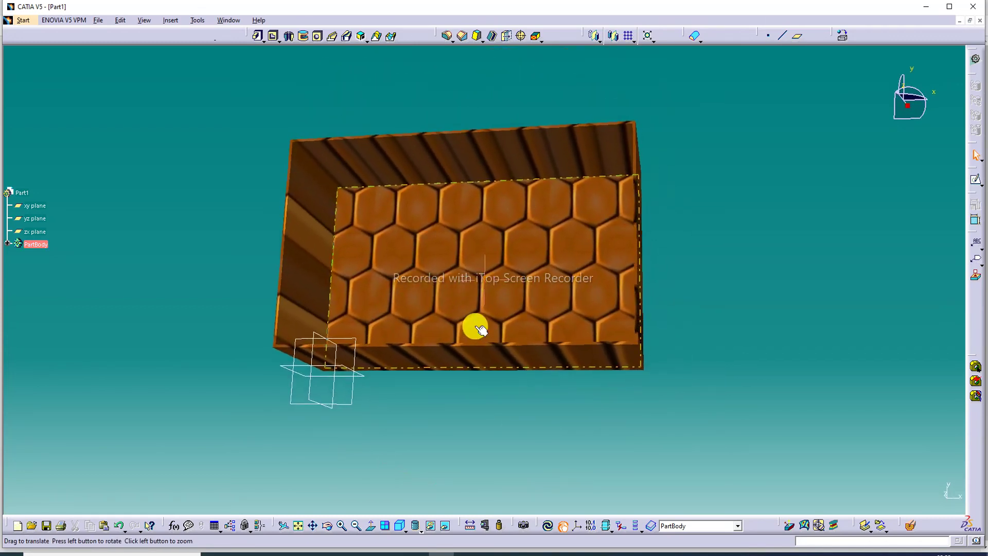